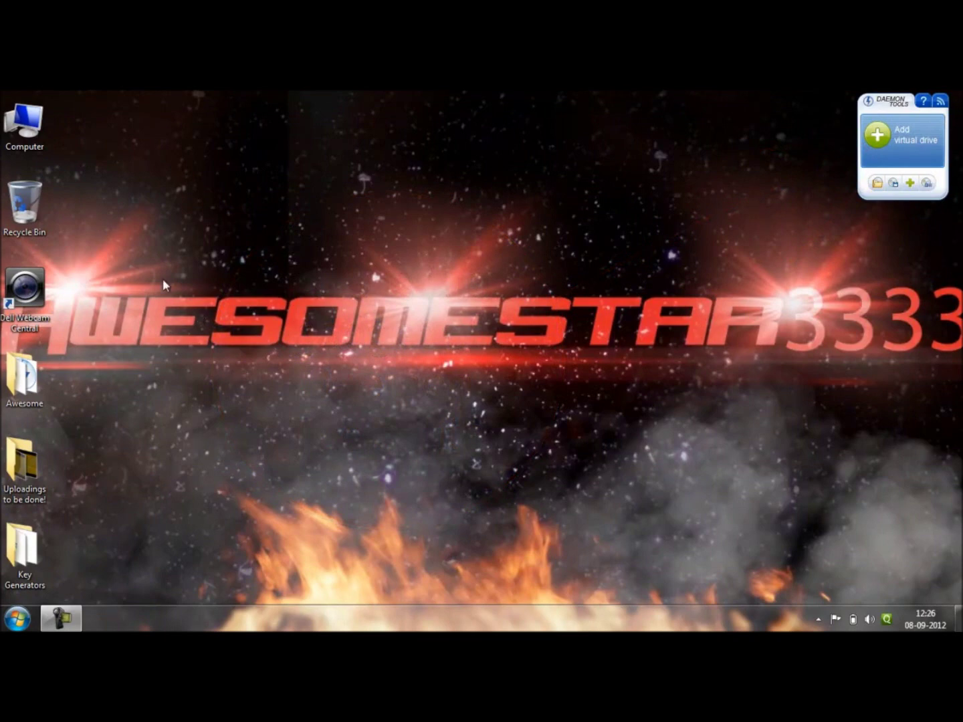
- Dismiss the disc autoplay prompt and launch DAEMON Tools Lite
double_click(6, 137)
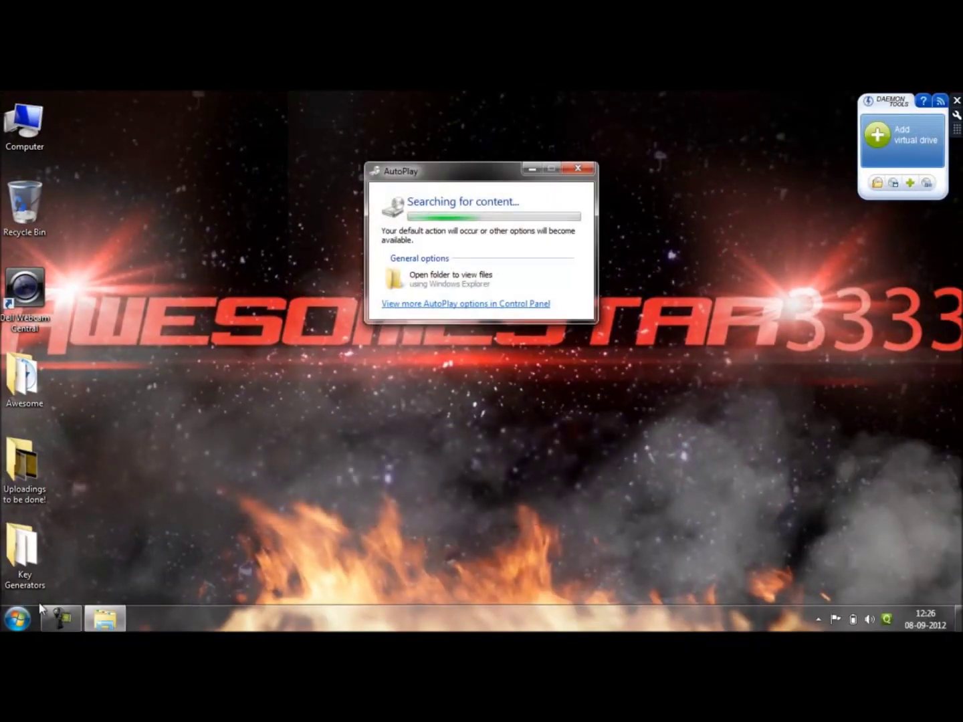
left_click(577, 168)
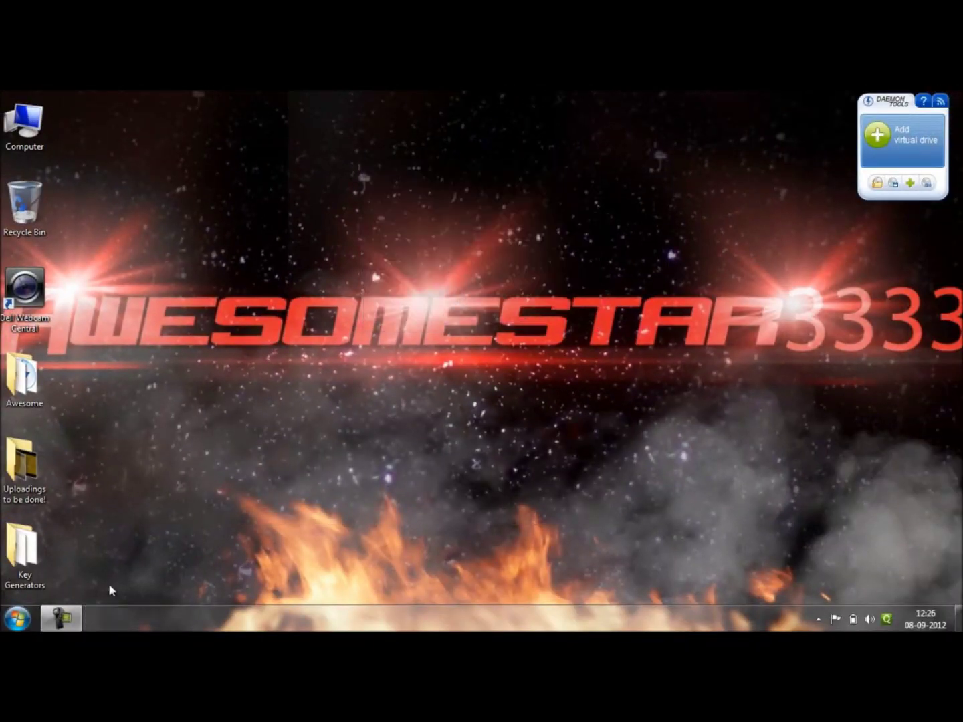
left_click(17, 619)
left_click(72, 506)
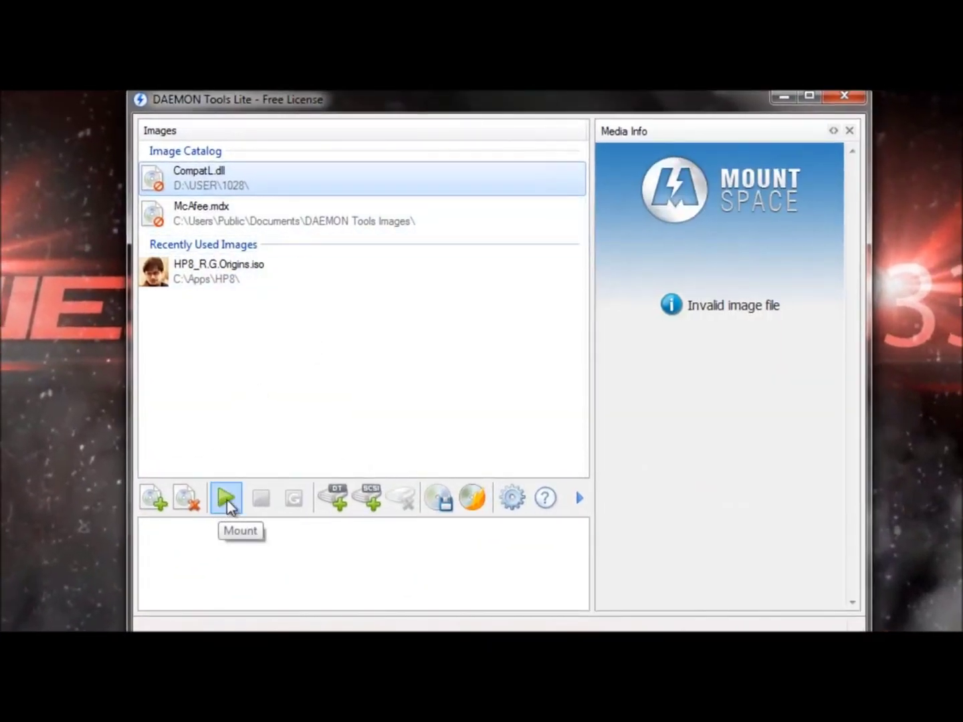
- Begin imaging the CD in DVD drive D: to McAfee.mdx, refreshing the source first
left_click(436, 499)
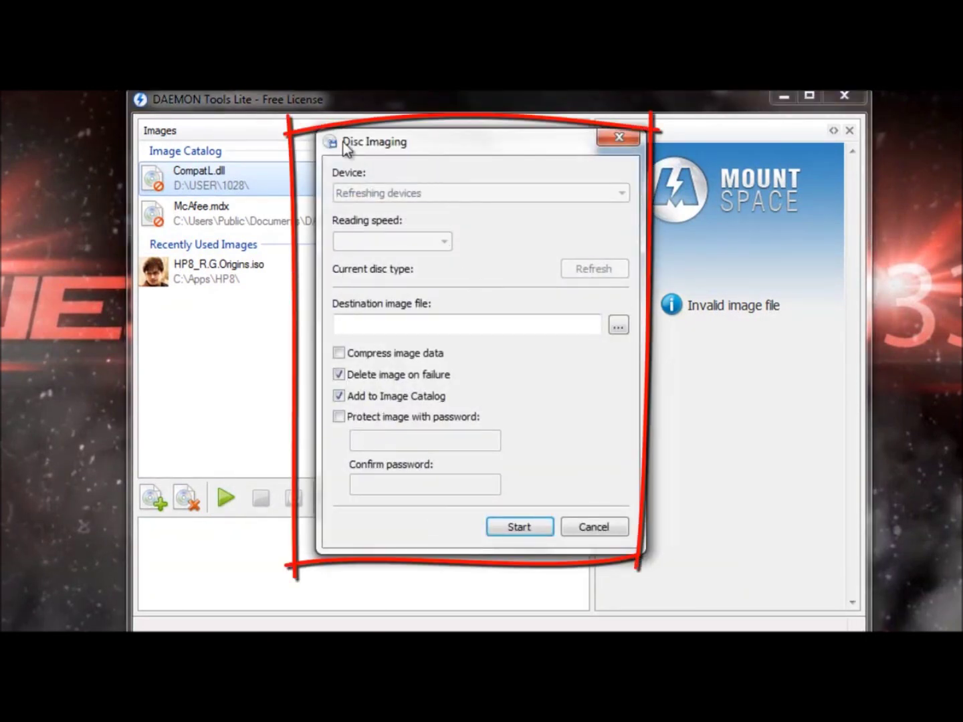
left_click(497, 194)
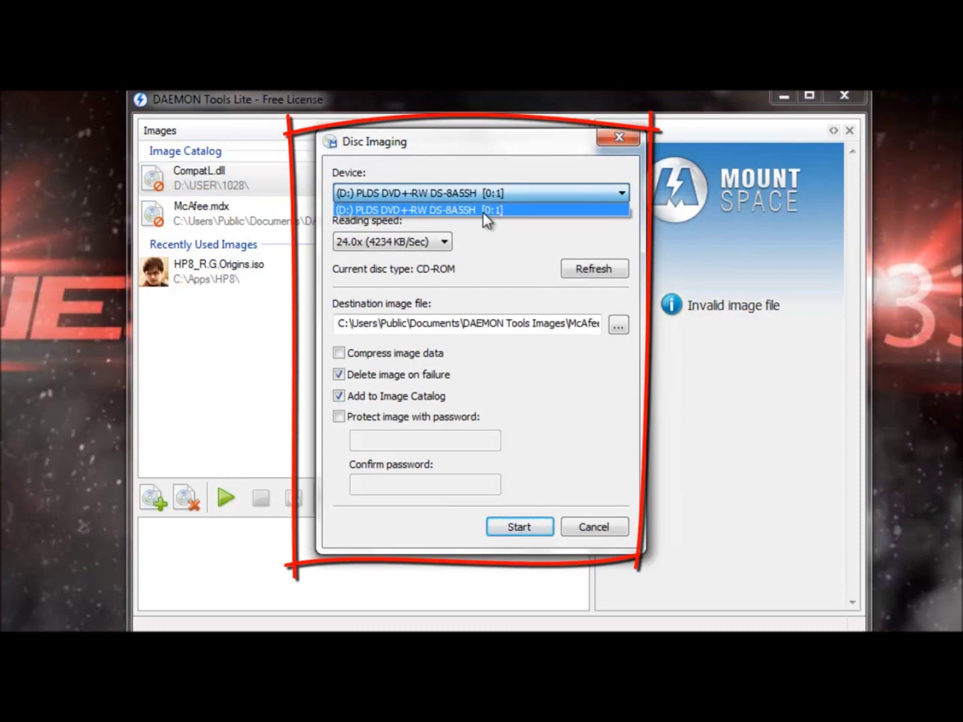
left_click(483, 212)
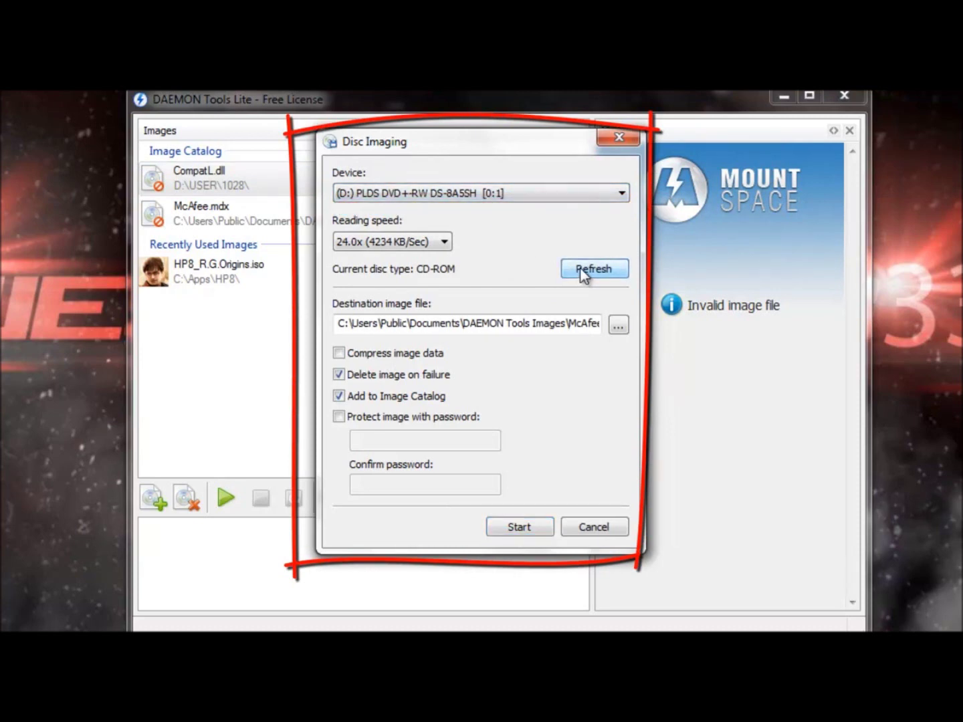
left_click(570, 197)
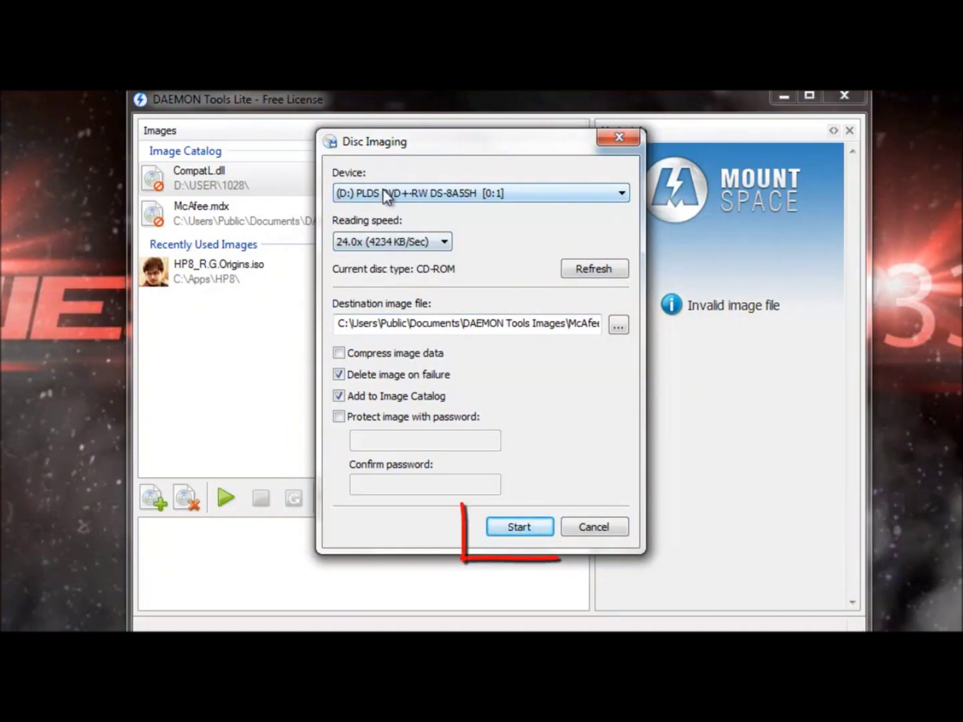
left_click(522, 529)
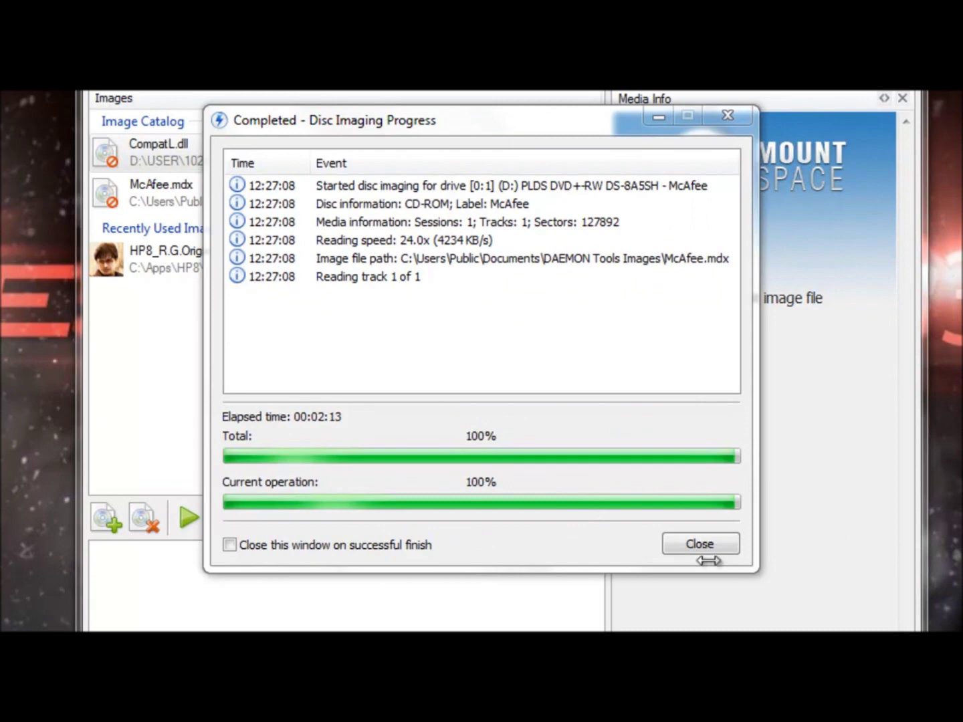
- Dismiss the 100% imaging report and exit DAEMON Tools Lite
left_click(694, 542)
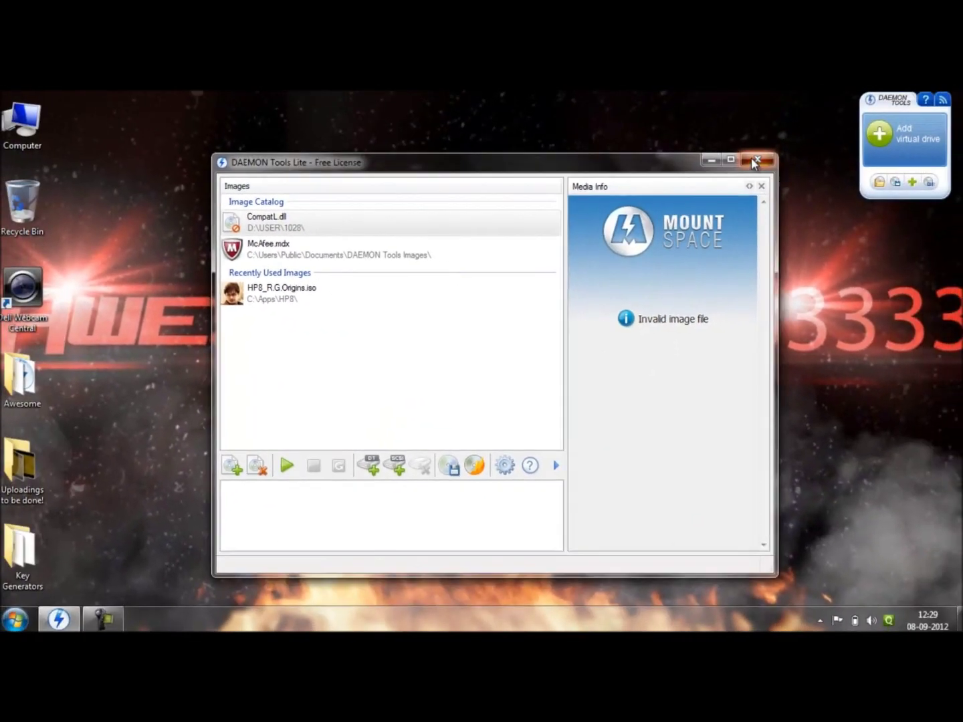
left_click(756, 158)
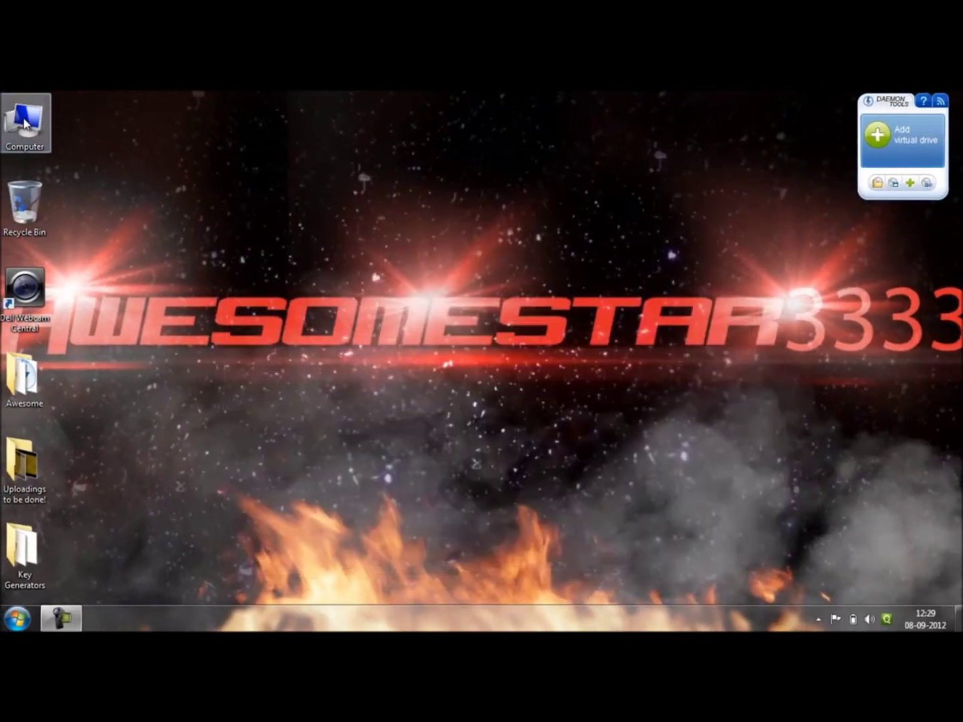
- Browse C:\Users\Public\Public Documents\DAEMON Tools Images and mount McAfee.mdx
double_click(25, 123)
double_click(144, 212)
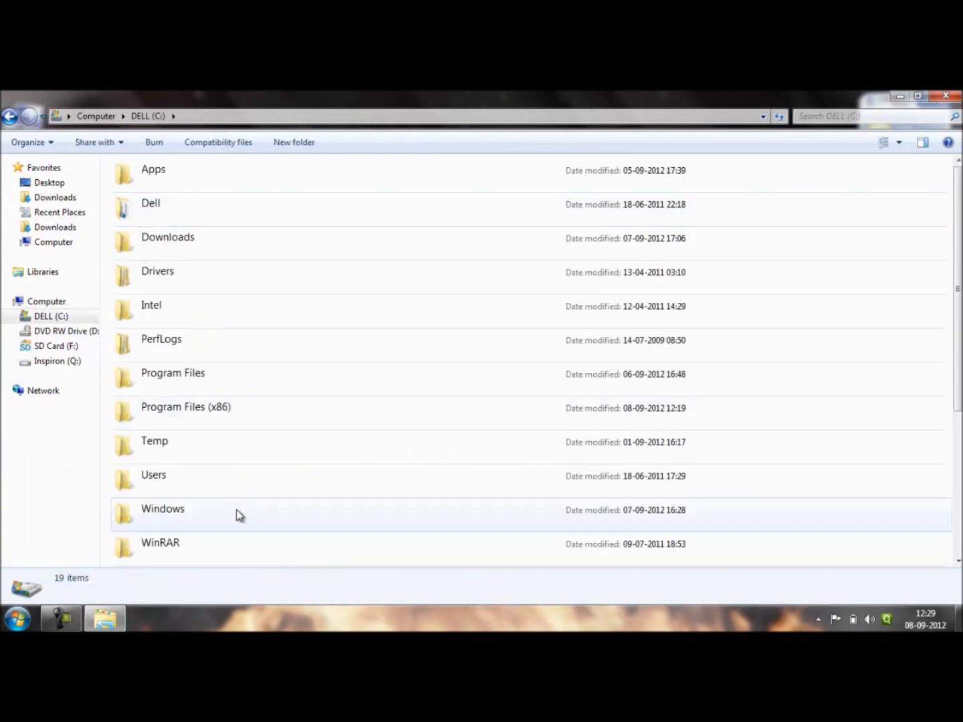
double_click(178, 477)
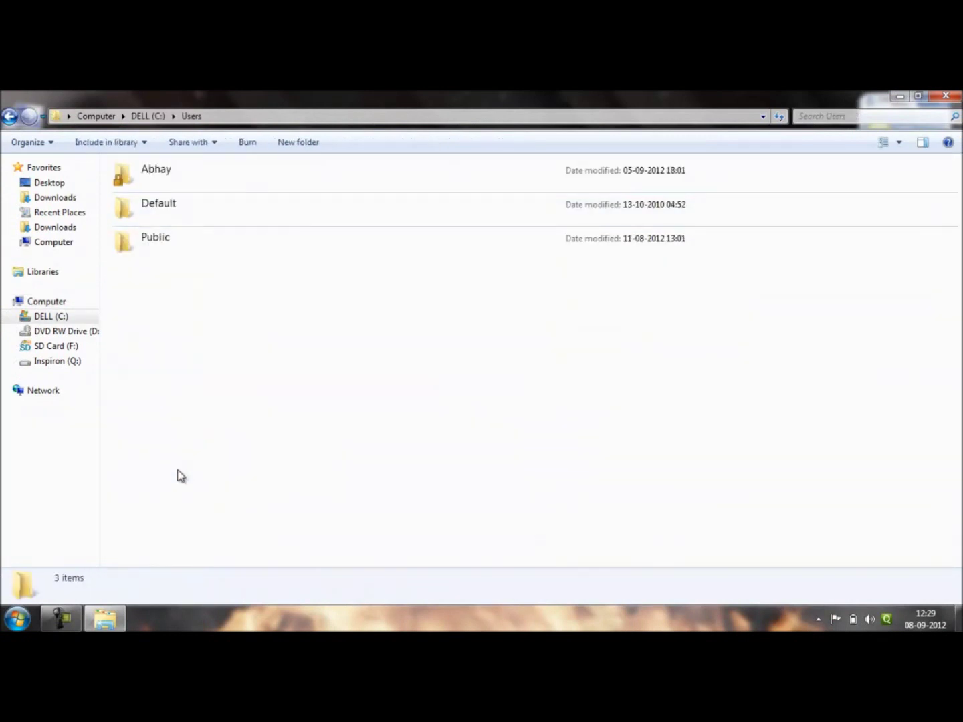
left_click(179, 238)
double_click(180, 241)
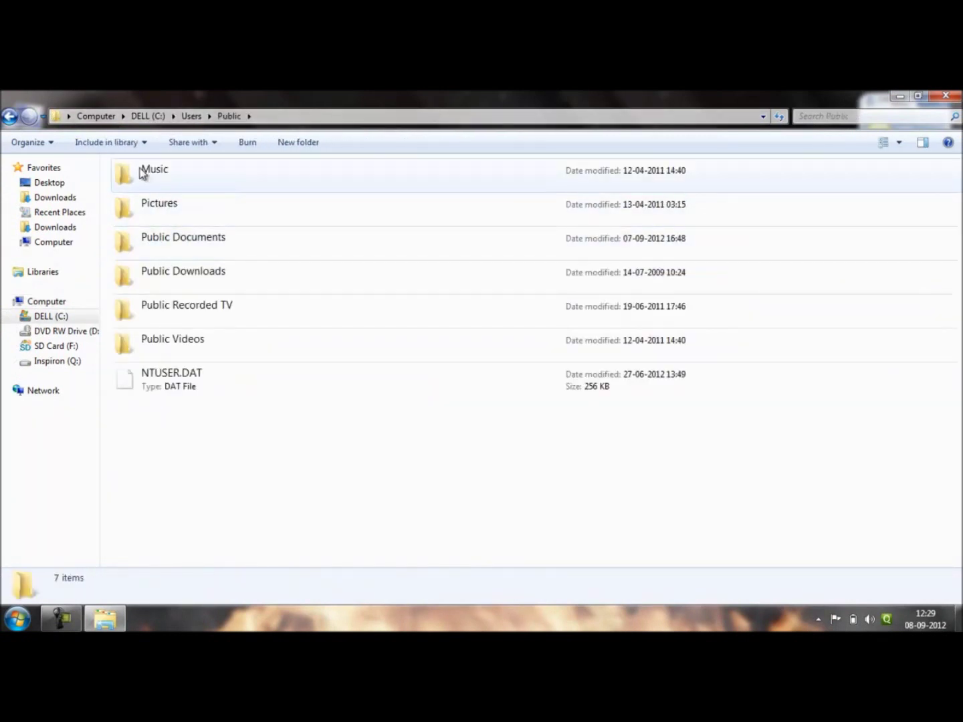
double_click(159, 244)
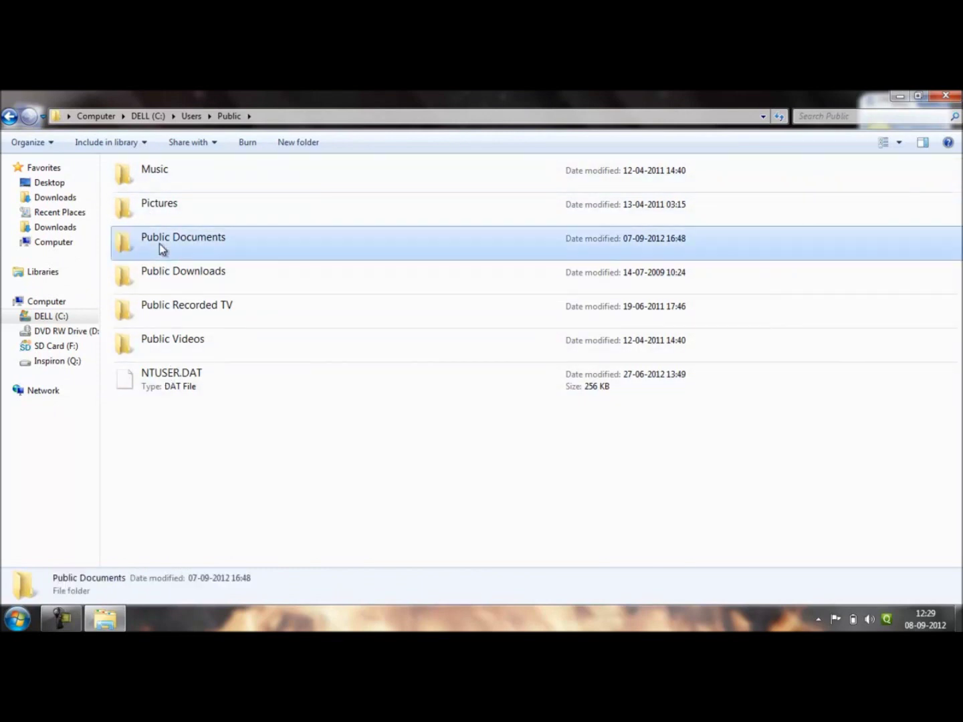
double_click(153, 186)
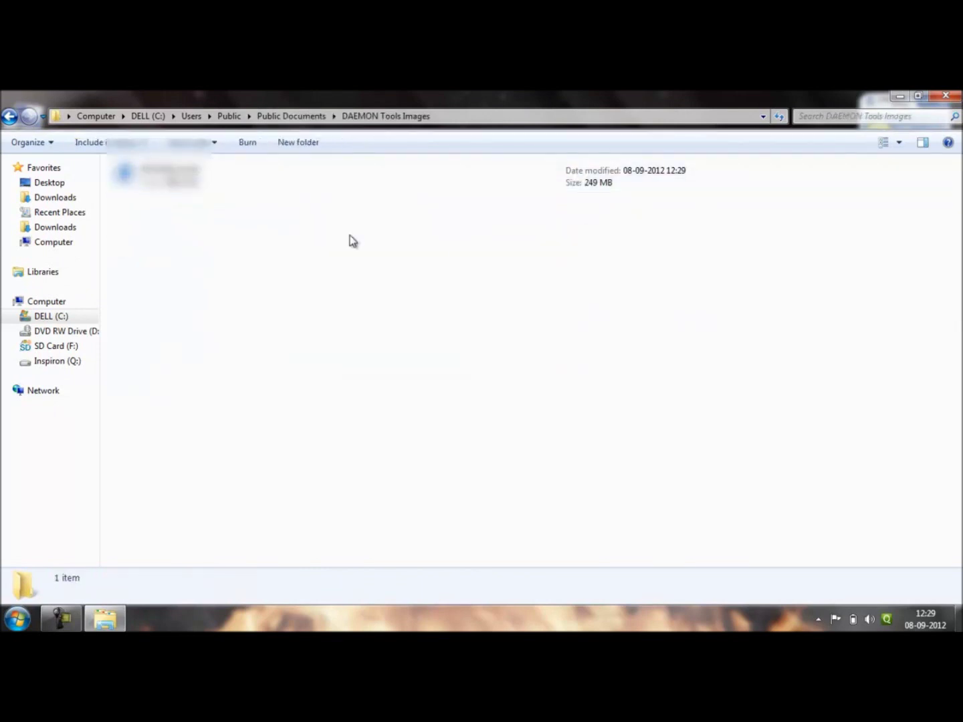
double_click(299, 175)
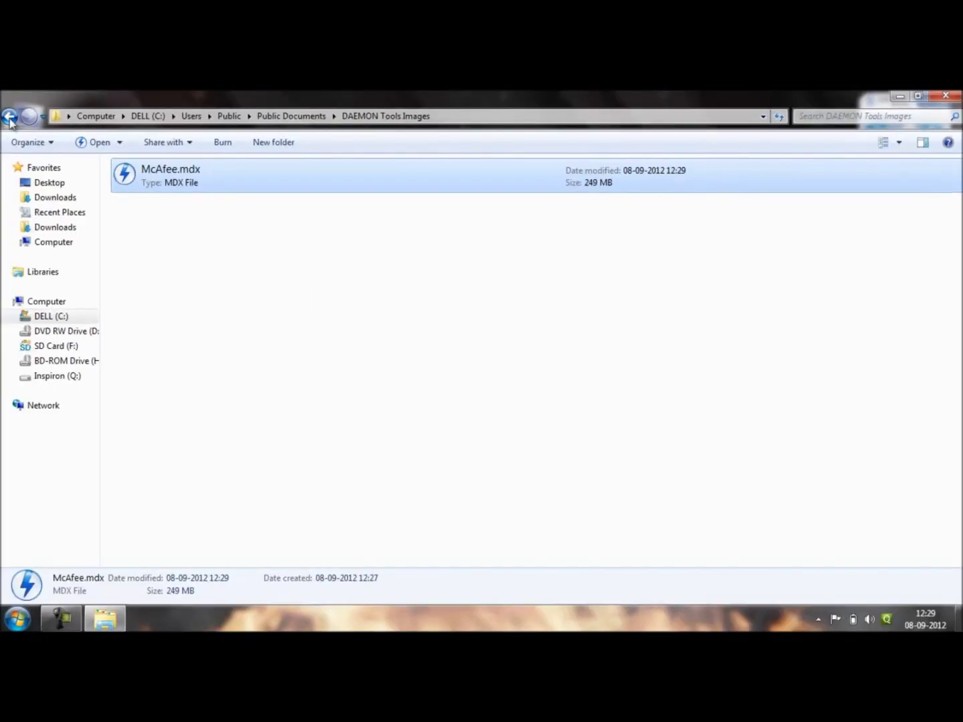
- Close the Explorer window and open Computer to see BD-ROM drive (H:) McAfee
left_click(10, 119)
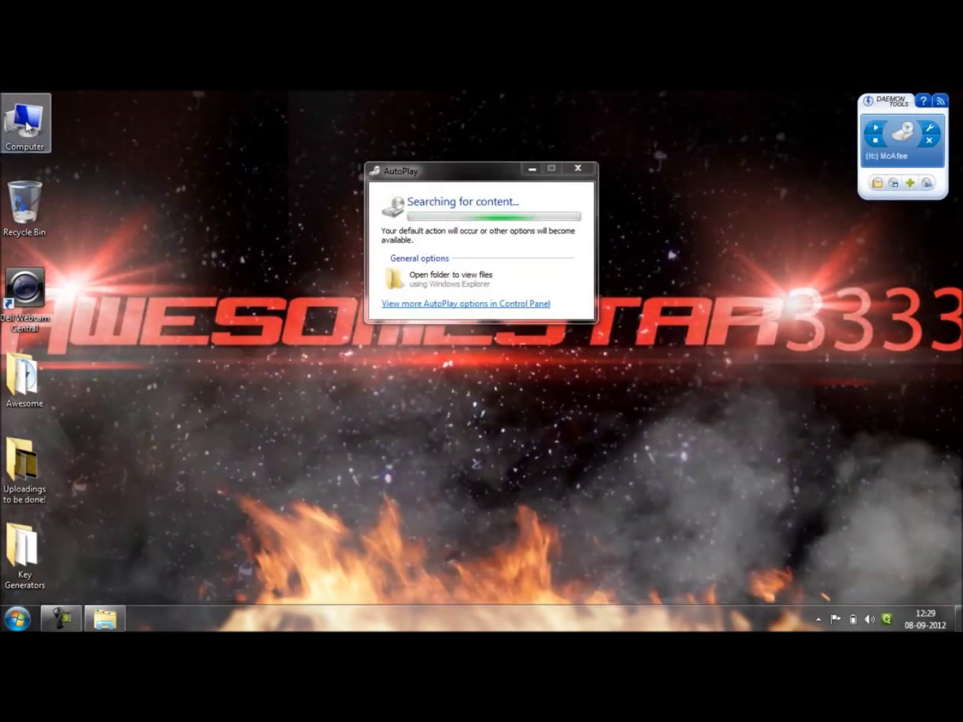
double_click(22, 135)
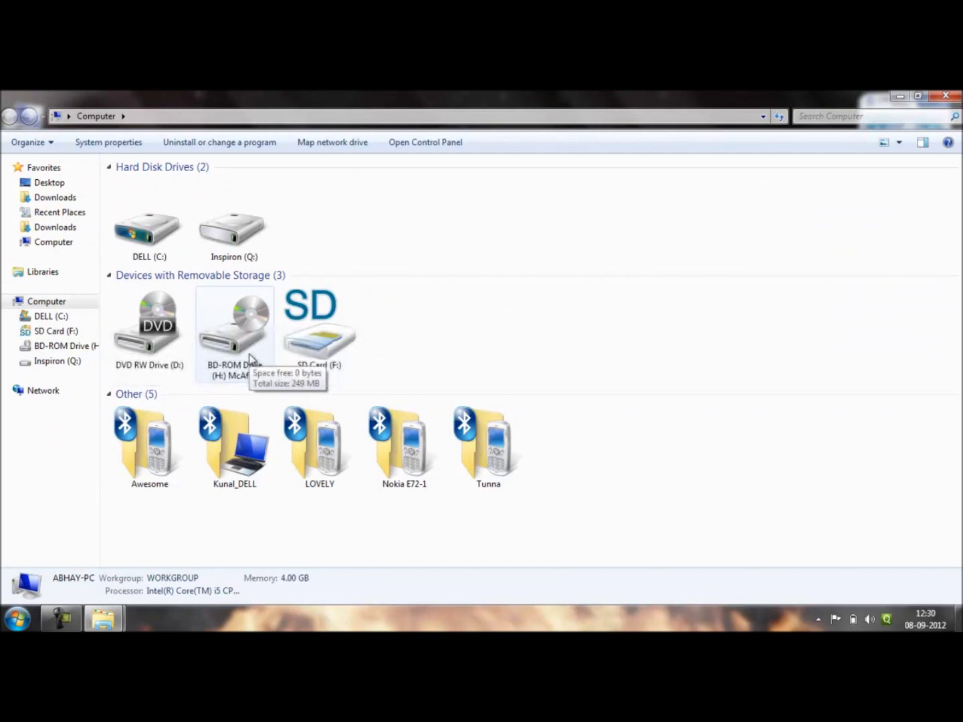
double_click(258, 323)
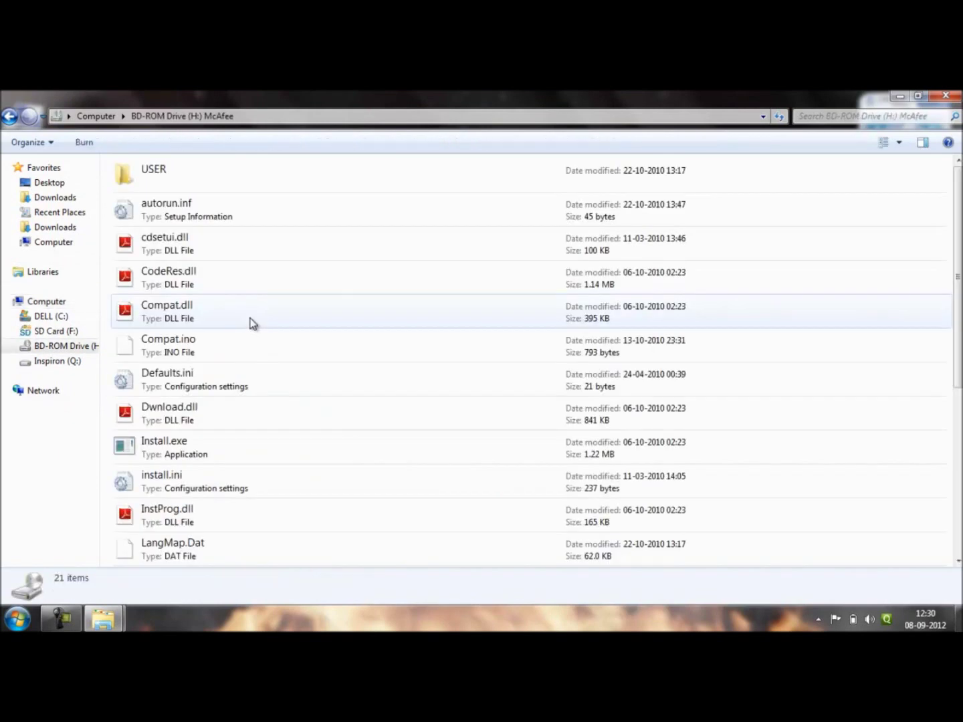
scroll(526, 361, "down", 3)
scroll(948, 486, "up", 5)
scroll(949, 485, "down", 5)
scroll(949, 466, "up", 3)
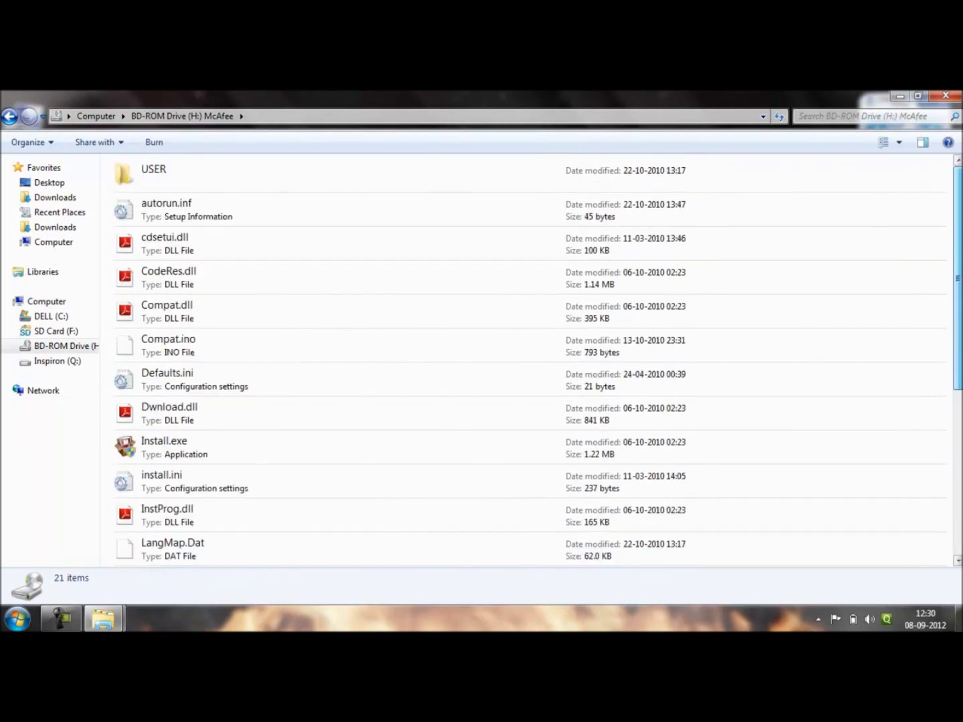
left_click(11, 115)
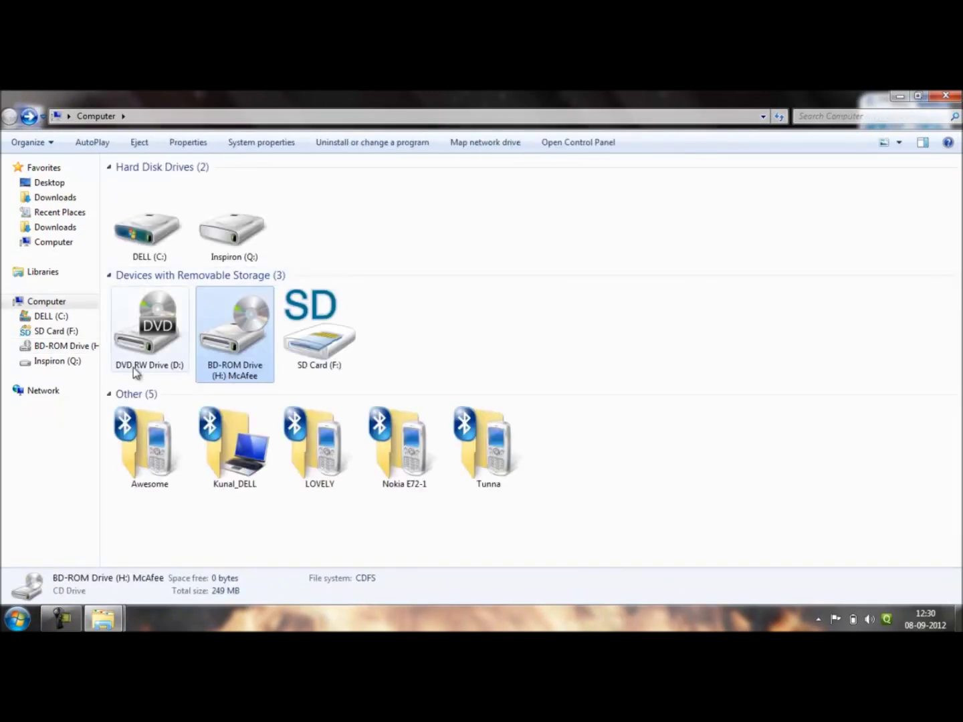